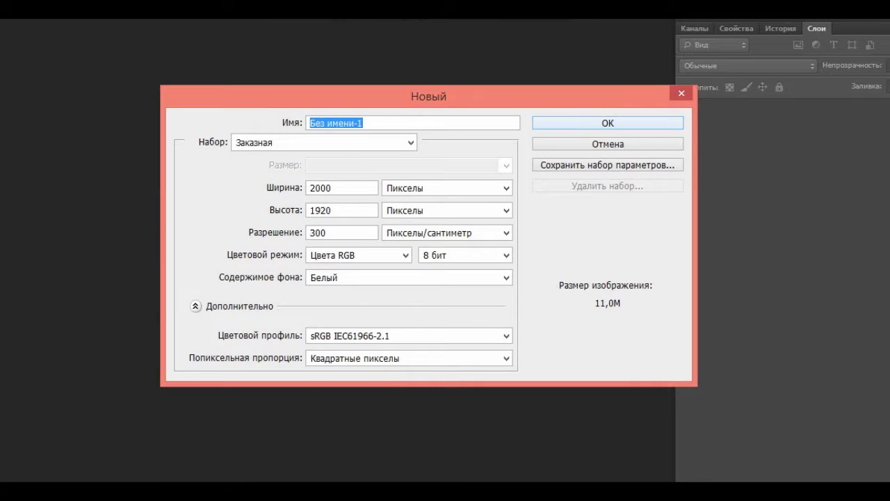
# Confirm a new white 2000 × 1920 px canvas at 300 px/cm resolution
pyautogui.click(608, 123)
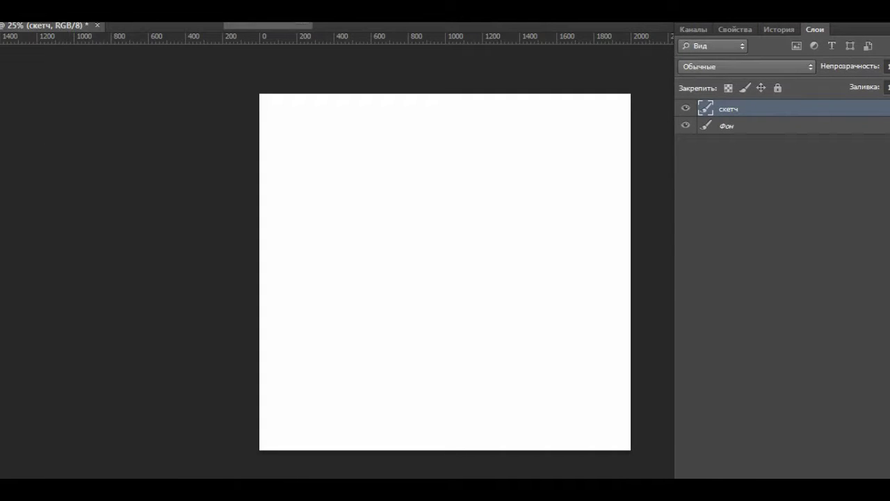
# Sketch the lip outline and vertical centre guide in near-black #141414, erasing stray strokes
pyautogui.write('8')
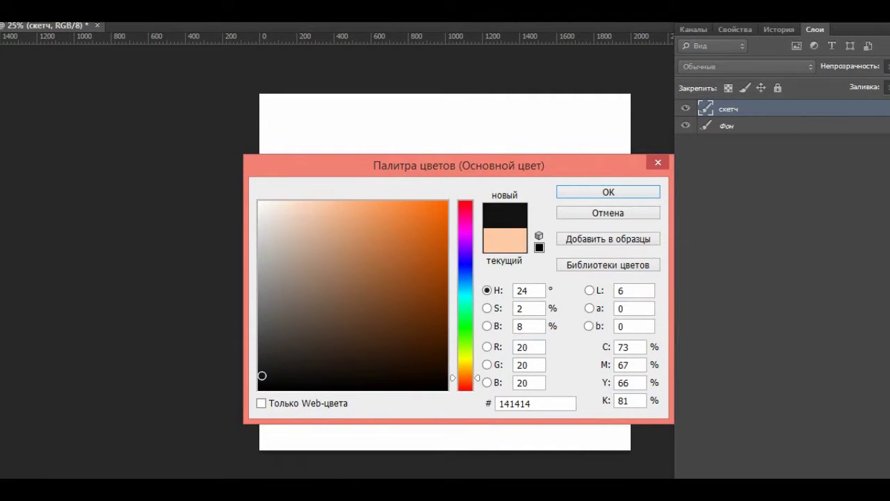
pyautogui.press('Return')
pyautogui.moveTo(415, 189); pyautogui.dragTo(401, 311)
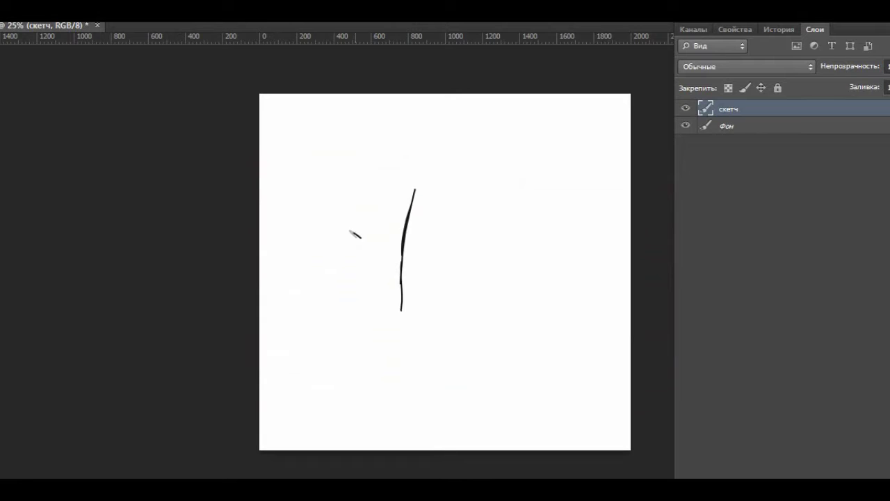
pyautogui.moveTo(429, 237); pyautogui.dragTo(466, 252)
pyautogui.moveTo(427, 196); pyautogui.dragTo(495, 249)
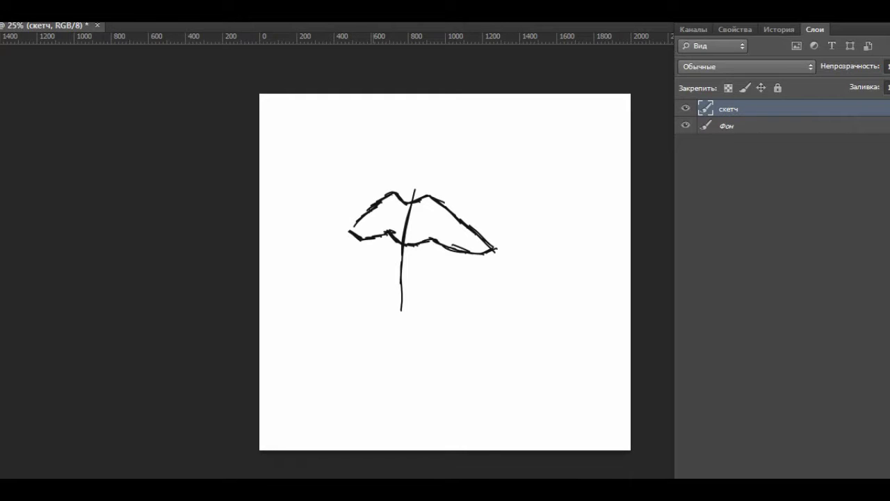
pyautogui.moveTo(351, 241)
pyautogui.mouseDown()
pyautogui.moveTo(384, 285)
pyautogui.moveTo(434, 289)
pyautogui.moveTo(511, 250)
pyautogui.mouseUp()
pyautogui.moveTo(411, 185); pyautogui.dragTo(405, 308)
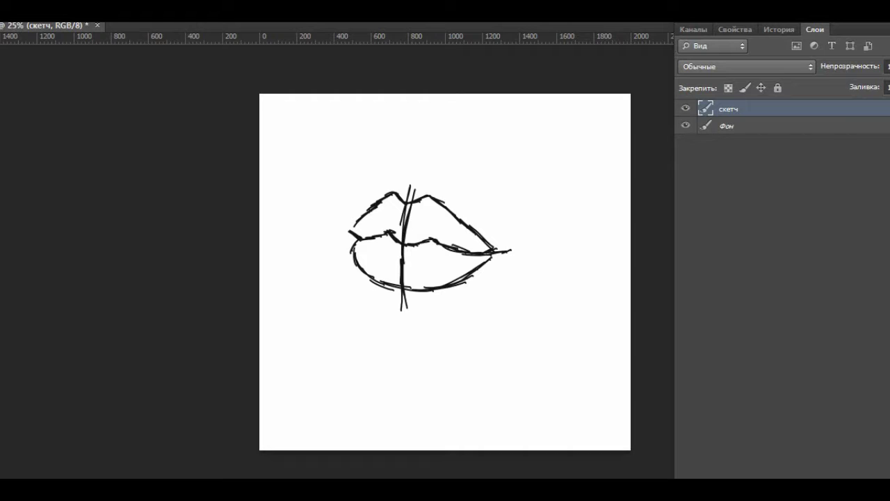
pyautogui.moveTo(412, 243); pyautogui.dragTo(442, 245)
pyautogui.moveTo(381, 201); pyautogui.dragTo(406, 200)
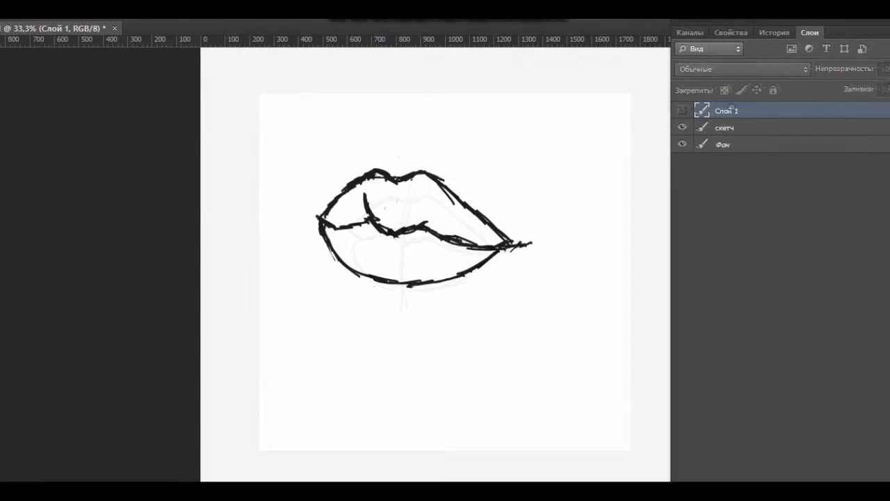
# Fade the sketch layer and add a new layer named кожа
pyautogui.press('Return')
pyautogui.hotkey('alt', ']')
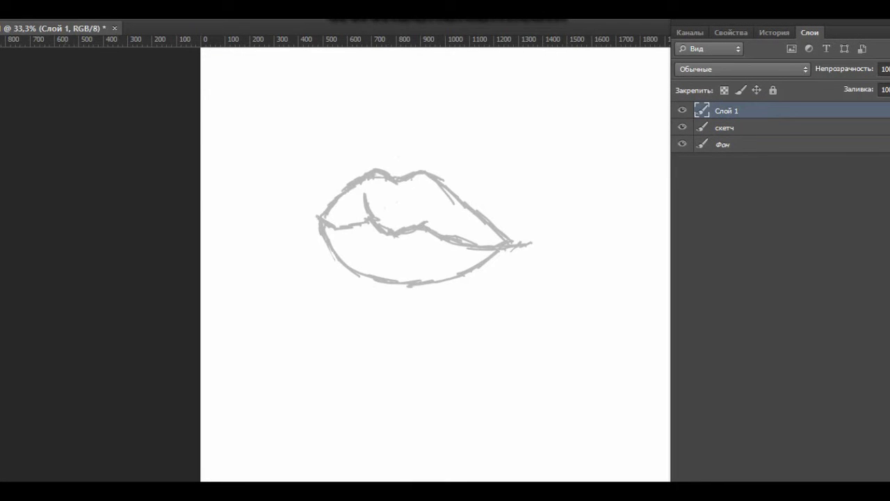
pyautogui.doubleClick(726, 110)
pyautogui.write('кожа')
pyautogui.press('Return')
# Fill the кожа layer with peach #f1b889 and move it beneath the sketch
pyautogui.click(338, 216)
pyautogui.moveTo(338, 215); pyautogui.dragTo(341, 210)
pyautogui.press('Return')
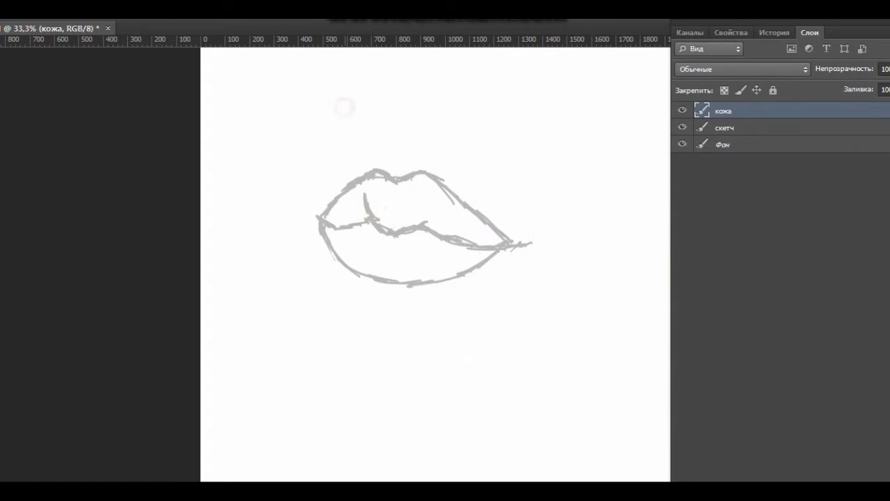
pyautogui.hotkey('alt', 'BackSpace')
pyautogui.moveTo(723, 114); pyautogui.dragTo(724, 136)
# Set the скетч layer to 30% opacity and shift the lip sketch slightly right and down
pyautogui.click(723, 111)
pyautogui.moveTo(285, 215)
pyautogui.mouseDown()
pyautogui.moveTo(532, 175)
pyautogui.moveTo(278, 229)
pyautogui.mouseUp()
pyautogui.press('3')
pyautogui.hotkey('ctrl', 't')
pyautogui.moveTo(459, 173); pyautogui.dragTo(473, 202)
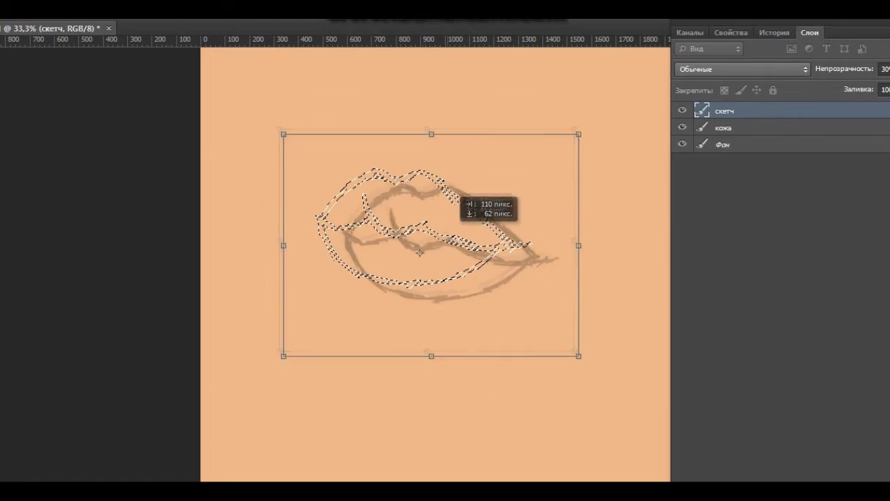
pyautogui.press('Return')
pyautogui.hotkey('ctrl', 'd')
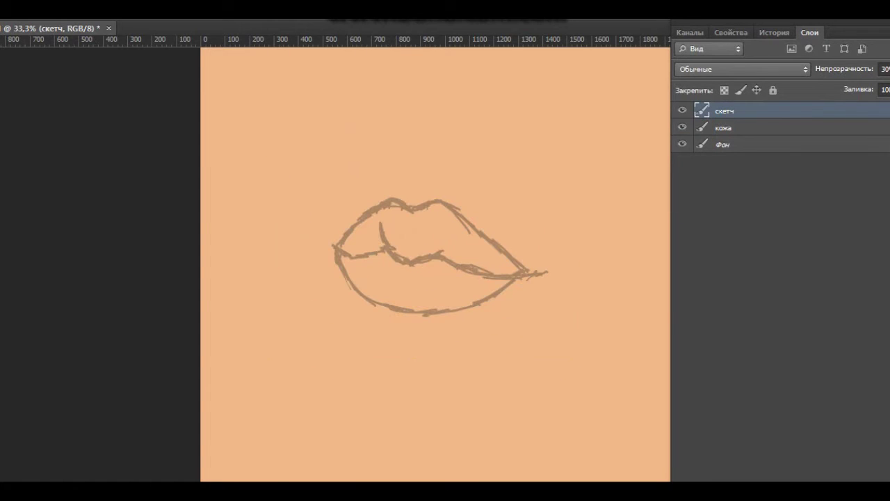
# Add a new layer above the sketch named губы
pyautogui.hotkey('ctrl', 'shift', 'alt', 'n')
pyautogui.doubleClick(724, 111)
pyautogui.write('губя')
pyautogui.press('BackSpace')
pyautogui.write('ы')
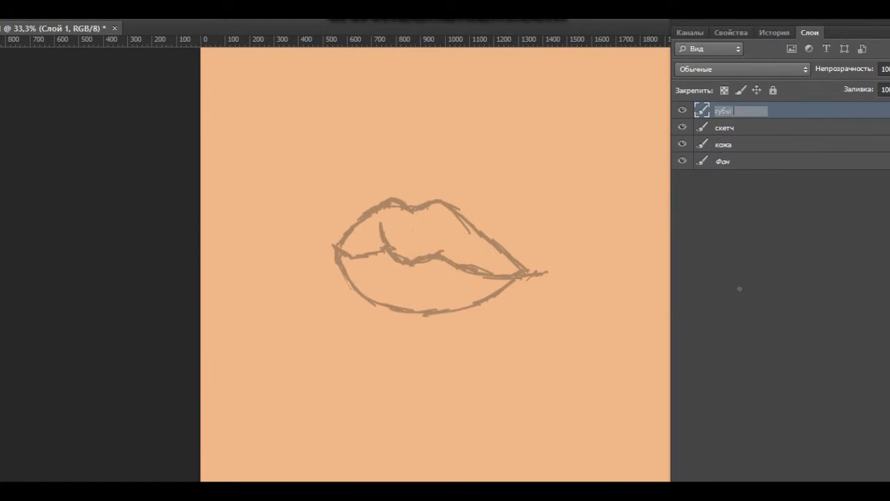
pyautogui.press('Return')
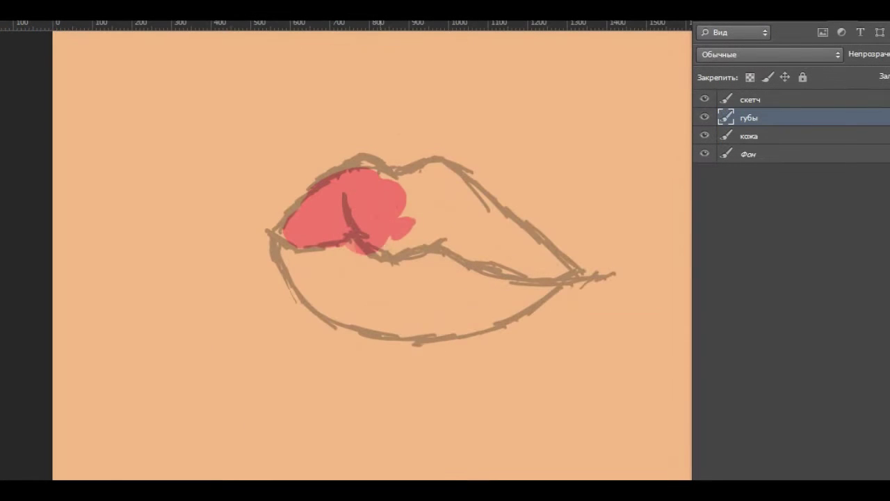
# Fill both lips and their corners with pinkish red #f18989
pyautogui.moveTo(362, 223); pyautogui.dragTo(431, 181)
pyautogui.moveTo(351, 163)
pyautogui.mouseDown()
pyautogui.moveTo(438, 174)
pyautogui.moveTo(334, 278)
pyautogui.moveTo(285, 243)
pyautogui.moveTo(327, 174)
pyautogui.moveTo(313, 292)
pyautogui.moveTo(376, 313)
pyautogui.moveTo(424, 296)
pyautogui.moveTo(479, 229)
pyautogui.mouseUp()
pyautogui.moveTo(382, 327)
pyautogui.mouseDown()
pyautogui.moveTo(417, 333)
pyautogui.moveTo(501, 222)
pyautogui.mouseUp()
pyautogui.moveTo(452, 174)
pyautogui.mouseDown()
pyautogui.moveTo(515, 236)
pyautogui.moveTo(445, 327)
pyautogui.mouseUp()
pyautogui.moveTo(522, 289)
pyautogui.mouseDown()
pyautogui.moveTo(445, 331)
pyautogui.moveTo(549, 250)
pyautogui.moveTo(494, 205)
pyautogui.mouseUp()
pyautogui.moveTo(557, 285)
pyautogui.mouseDown()
pyautogui.moveTo(522, 226)
pyautogui.moveTo(567, 285)
pyautogui.mouseUp()
pyautogui.moveTo(277, 243)
pyautogui.mouseDown()
pyautogui.moveTo(285, 279)
pyautogui.moveTo(391, 337)
pyautogui.moveTo(451, 339)
pyautogui.moveTo(556, 292)
pyautogui.moveTo(577, 258)
pyautogui.mouseUp()
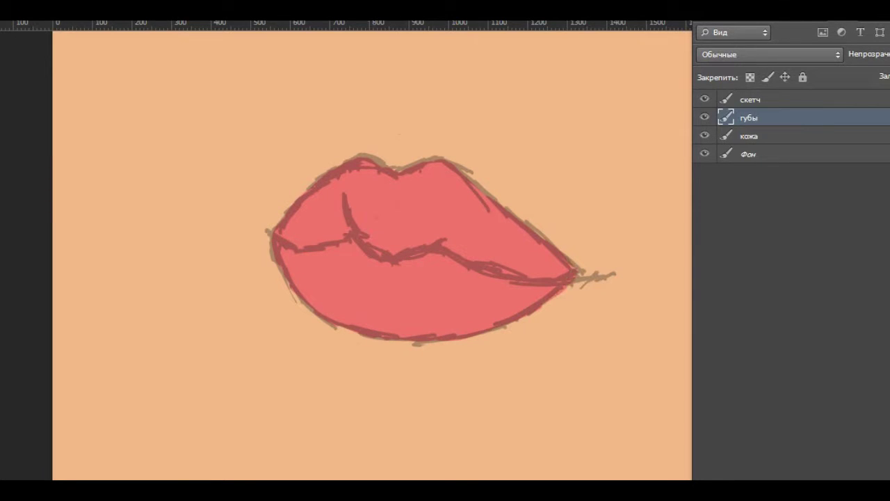
pyautogui.moveTo(393, 171); pyautogui.dragTo(486, 192)
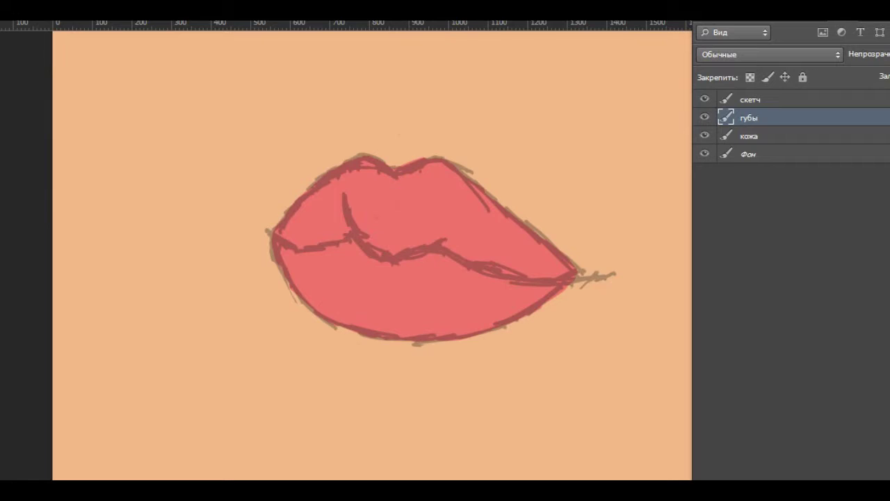
# Paint a dark red shadow along the lip parting line
pyautogui.click(393, 253)
pyautogui.click(622, 187)
pyautogui.moveTo(265, 226)
pyautogui.mouseDown()
pyautogui.moveTo(277, 239)
pyautogui.moveTo(335, 245)
pyautogui.moveTo(353, 236)
pyautogui.moveTo(395, 256)
pyautogui.moveTo(427, 244)
pyautogui.moveTo(481, 269)
pyautogui.moveTo(579, 269)
pyautogui.mouseUp()
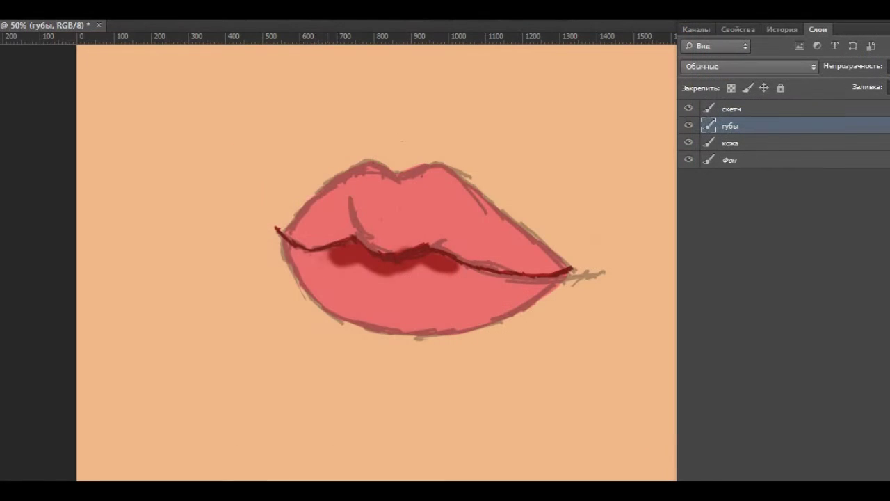
# Extend the parting-line shadow and blend a broad dark shadow across the upper lip
pyautogui.moveTo(459, 269); pyautogui.dragTo(559, 283)
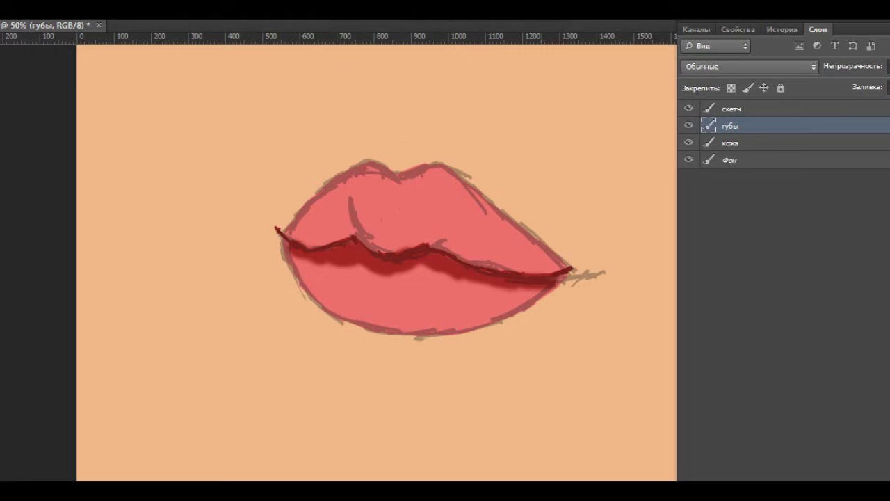
pyautogui.moveTo(291, 237)
pyautogui.mouseDown()
pyautogui.moveTo(438, 229)
pyautogui.moveTo(480, 259)
pyautogui.moveTo(560, 269)
pyautogui.mouseUp()
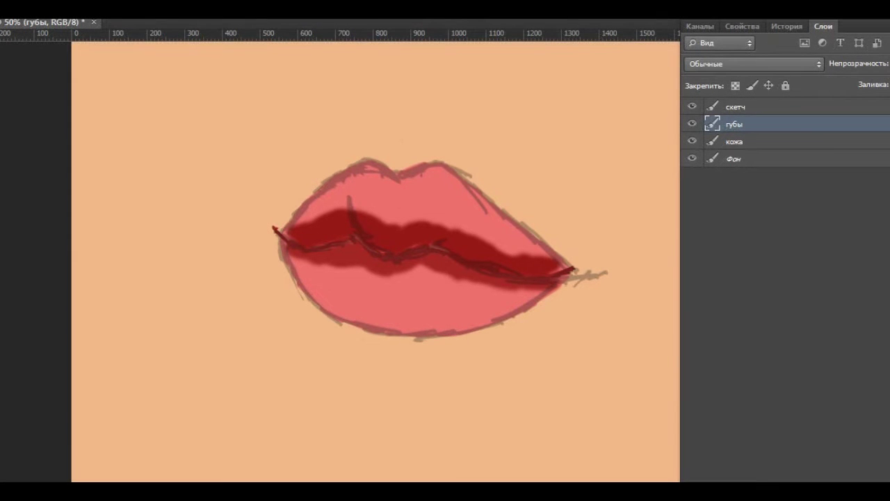
pyautogui.moveTo(368, 221); pyautogui.dragTo(549, 264)
pyautogui.moveTo(348, 208)
pyautogui.mouseDown()
pyautogui.moveTo(299, 230)
pyautogui.moveTo(358, 209)
pyautogui.moveTo(459, 223)
pyautogui.moveTo(539, 250)
pyautogui.mouseUp()
# Darken the whole upper lip, shade its bottom edge, and add an empty top layer
pyautogui.moveTo(466, 202)
pyautogui.mouseDown()
pyautogui.moveTo(361, 189)
pyautogui.moveTo(292, 222)
pyautogui.mouseUp()
pyautogui.moveTo(341, 182)
pyautogui.mouseDown()
pyautogui.moveTo(438, 173)
pyautogui.moveTo(527, 233)
pyautogui.mouseUp()
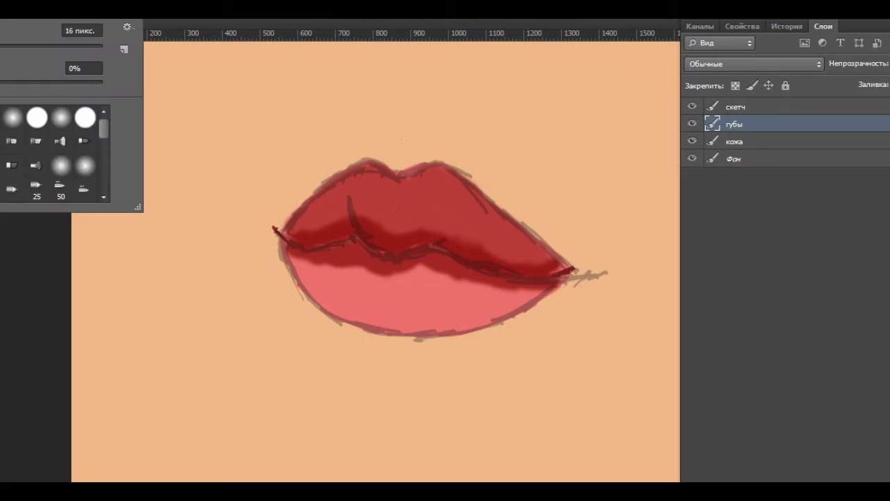
pyautogui.moveTo(362, 267)
pyautogui.mouseDown()
pyautogui.moveTo(306, 265)
pyautogui.moveTo(449, 268)
pyautogui.moveTo(511, 294)
pyautogui.mouseUp()
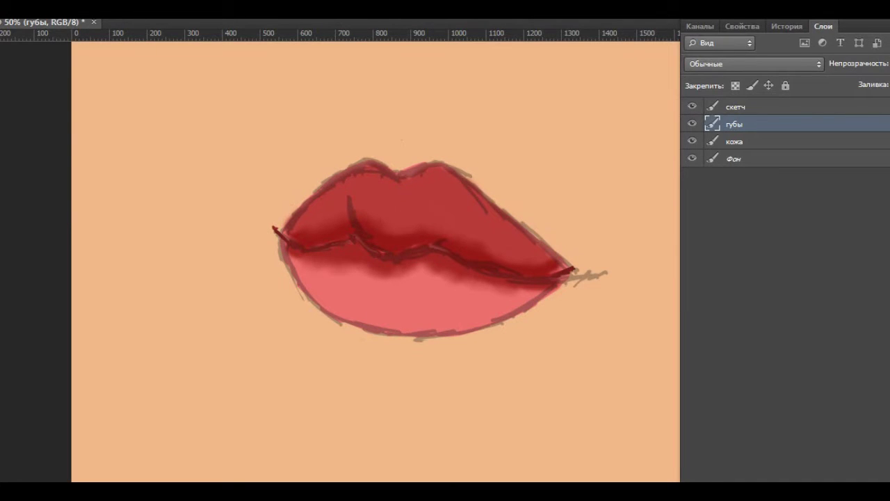
pyautogui.click(786, 278)
pyautogui.hotkey('ctrl', 'shift', 'alt', 'n')
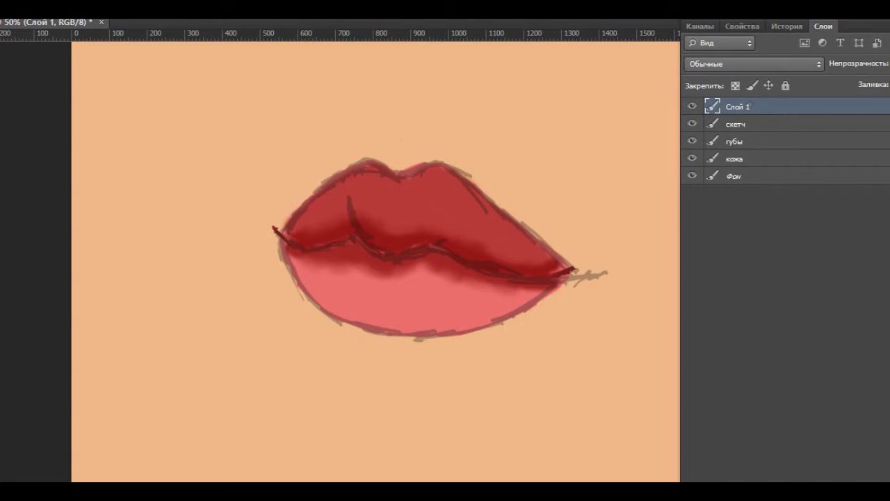
# Paint a deeper red band across the lower lip, including both ends
pyautogui.click(423, 235)
pyautogui.press('Return')
pyautogui.moveTo(320, 268)
pyautogui.mouseDown()
pyautogui.moveTo(383, 284)
pyautogui.moveTo(421, 279)
pyautogui.moveTo(421, 292)
pyautogui.moveTo(442, 277)
pyautogui.mouseUp()
pyautogui.moveTo(396, 299); pyautogui.dragTo(508, 296)
pyautogui.moveTo(299, 261)
pyautogui.mouseDown()
pyautogui.moveTo(331, 285)
pyautogui.moveTo(411, 299)
pyautogui.mouseUp()
pyautogui.moveTo(483, 299); pyautogui.dragTo(518, 296)
pyautogui.moveTo(292, 258); pyautogui.dragTo(317, 284)
pyautogui.moveTo(512, 295); pyautogui.dragTo(528, 298)
# Rework the lower lip with lighter pink along its bottom edge and darker red across it
pyautogui.moveTo(296, 259)
pyautogui.mouseDown()
pyautogui.moveTo(340, 302)
pyautogui.moveTo(521, 303)
pyautogui.mouseUp()
pyautogui.moveTo(330, 309); pyautogui.dragTo(424, 318)
pyautogui.click(614, 191)
pyautogui.moveTo(288, 267)
pyautogui.mouseDown()
pyautogui.moveTo(333, 310)
pyautogui.moveTo(413, 327)
pyautogui.moveTo(502, 320)
pyautogui.moveTo(542, 285)
pyautogui.mouseUp()
pyautogui.moveTo(299, 257)
pyautogui.mouseDown()
pyautogui.moveTo(331, 284)
pyautogui.moveTo(388, 300)
pyautogui.moveTo(481, 306)
pyautogui.mouseUp()
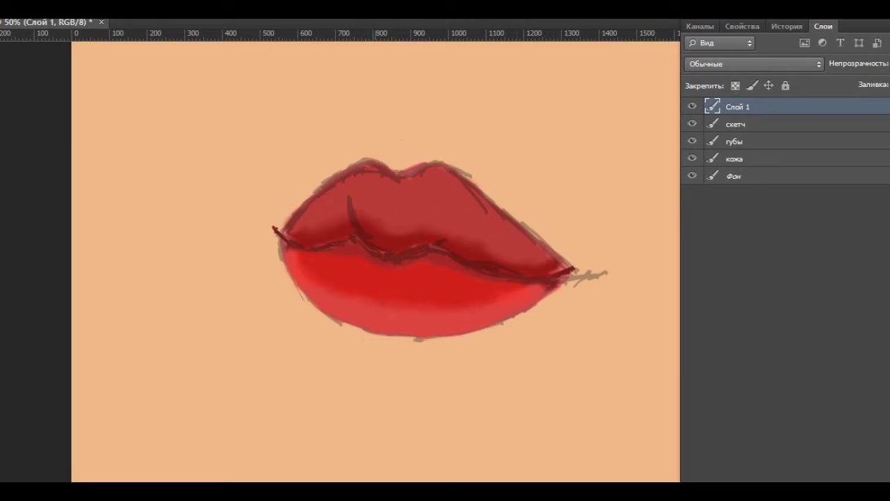
# Add a bright red dab on the upper lip and a dark red line along the parting
pyautogui.click(609, 191)
pyautogui.click(324, 239)
pyautogui.moveTo(317, 239); pyautogui.dragTo(344, 234)
pyautogui.moveTo(286, 235)
pyautogui.mouseDown()
pyautogui.moveTo(439, 242)
pyautogui.moveTo(560, 274)
pyautogui.mouseUp()
pyautogui.moveTo(505, 263); pyautogui.dragTo(565, 271)
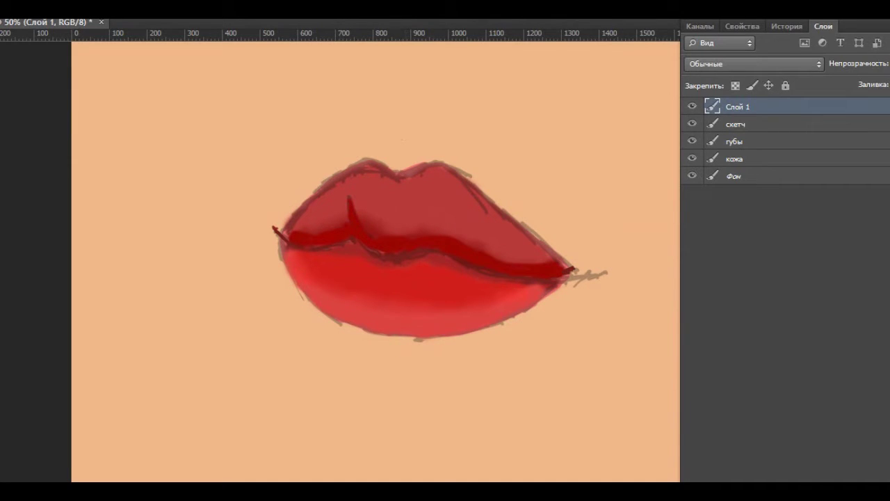
pyautogui.moveTo(301, 230)
pyautogui.mouseDown()
pyautogui.moveTo(345, 226)
pyautogui.moveTo(553, 262)
pyautogui.mouseUp()
# Brighten the upper lip with a lighter red, especially on its right side
pyautogui.click(438, 255)
pyautogui.click(610, 190)
pyautogui.moveTo(303, 217)
pyautogui.mouseDown()
pyautogui.moveTo(431, 220)
pyautogui.moveTo(532, 249)
pyautogui.mouseUp()
pyautogui.moveTo(400, 184)
pyautogui.mouseDown()
pyautogui.moveTo(297, 226)
pyautogui.moveTo(449, 173)
pyautogui.moveTo(466, 209)
pyautogui.mouseUp()
pyautogui.moveTo(442, 165); pyautogui.dragTo(516, 234)
pyautogui.moveTo(487, 182); pyautogui.dragTo(552, 254)
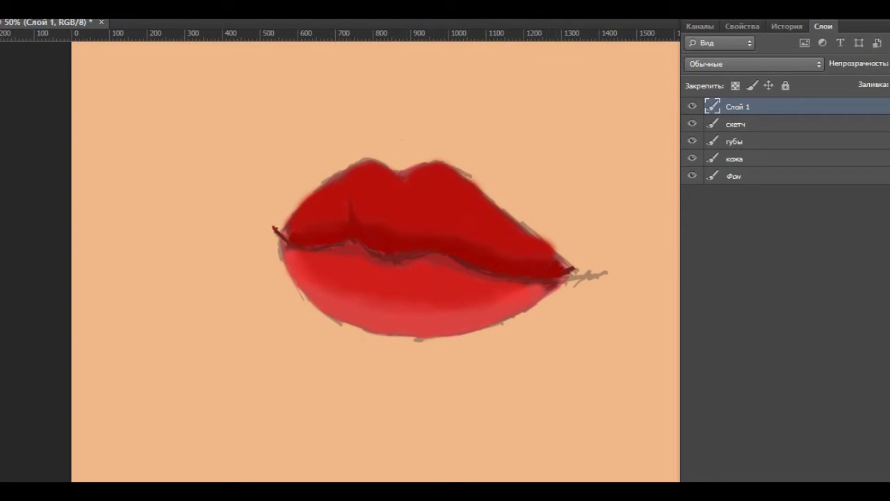
# Thicken the lip seam in slightly darker red along its length, then hide the скетч layer
pyautogui.click(451, 300)
pyautogui.click(612, 190)
pyautogui.moveTo(273, 226); pyautogui.dragTo(287, 243)
pyautogui.press('Return')
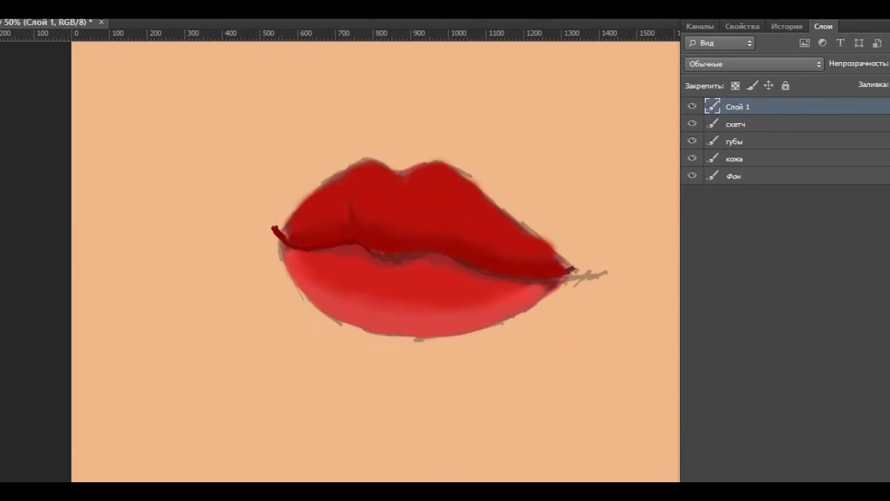
pyautogui.moveTo(358, 244); pyautogui.dragTo(395, 257)
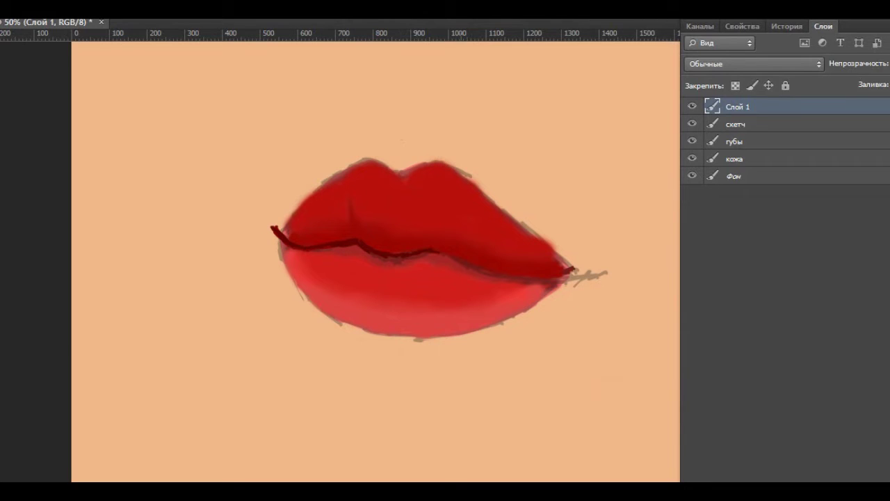
pyautogui.moveTo(512, 277); pyautogui.dragTo(567, 278)
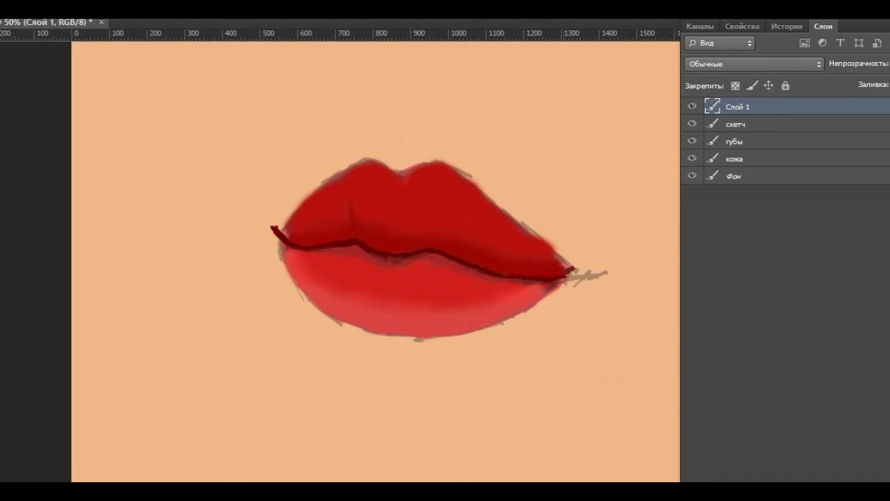
pyautogui.press('Return')
pyautogui.press('Escape')
pyautogui.click(692, 124)
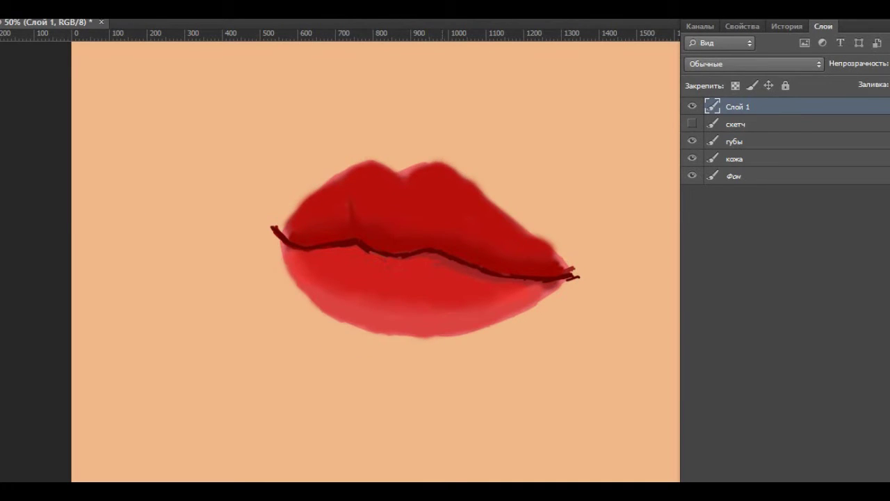
# Brush darker red shading across the lower lip just beneath the seam
pyautogui.scroll(1, 445, 268)
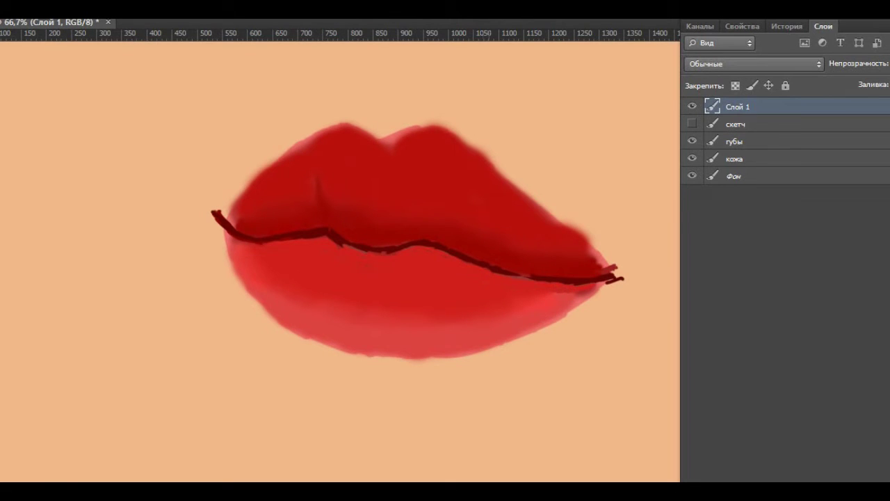
pyautogui.click(441, 238)
pyautogui.click(628, 190)
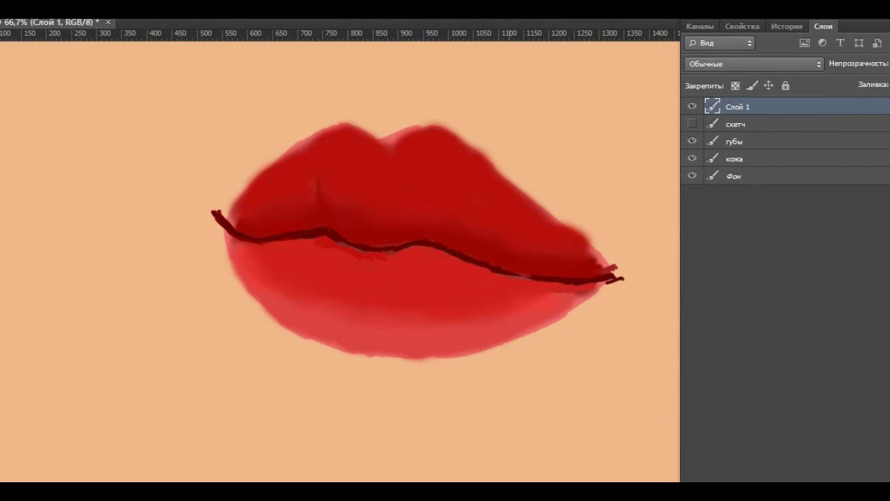
pyautogui.moveTo(388, 258)
pyautogui.mouseDown()
pyautogui.moveTo(438, 248)
pyautogui.moveTo(473, 274)
pyautogui.mouseUp()
pyautogui.moveTo(317, 242)
pyautogui.mouseDown()
pyautogui.moveTo(266, 252)
pyautogui.moveTo(244, 268)
pyautogui.moveTo(267, 285)
pyautogui.mouseUp()
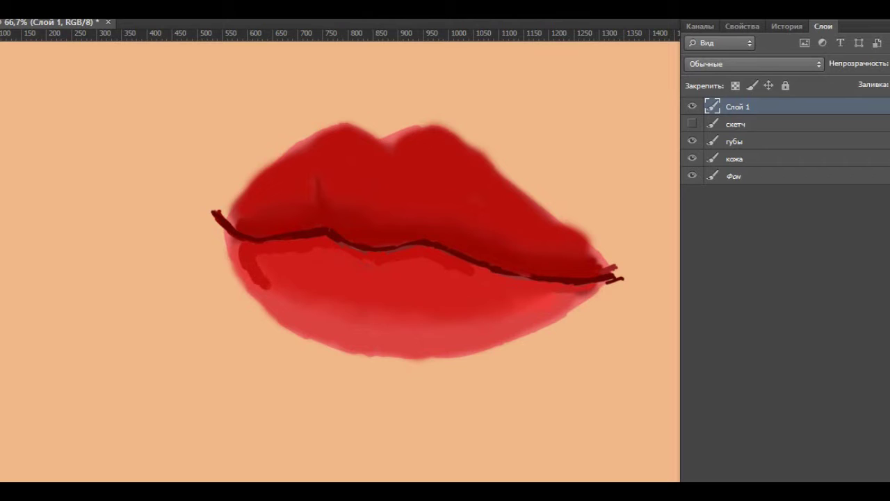
pyautogui.moveTo(473, 273); pyautogui.dragTo(555, 287)
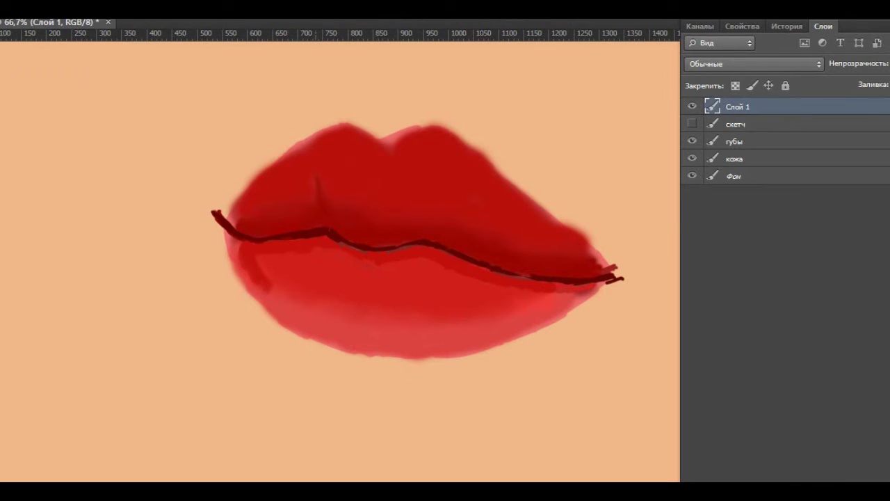
pyautogui.scroll(-3, 252, 203)
# Sample a colour from the painted lips and add the new empty layer Слой 4
pyautogui.scroll(3, 253, 204)
pyautogui.scroll(2, 252, 203)
pyautogui.keyDown('alt'); pyautogui.click(252, 204); pyautogui.keyUp('alt')
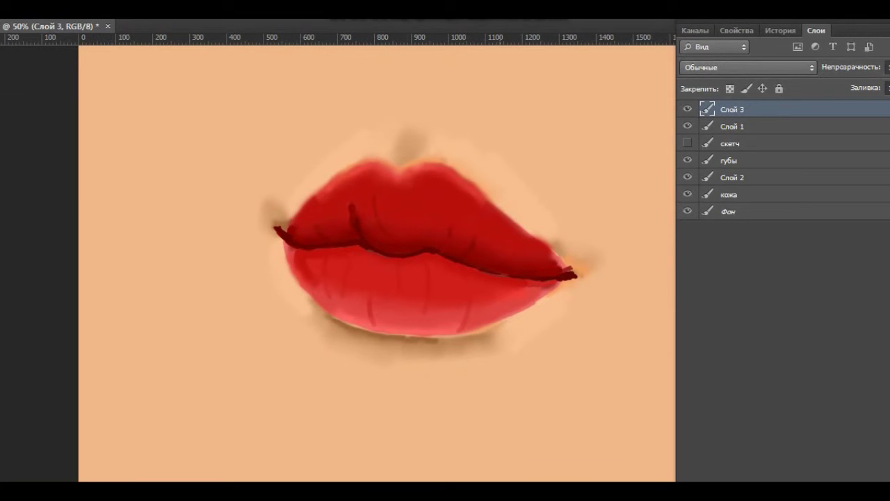
pyautogui.hotkey('ctrl', 'shift', 'alt', 'n')
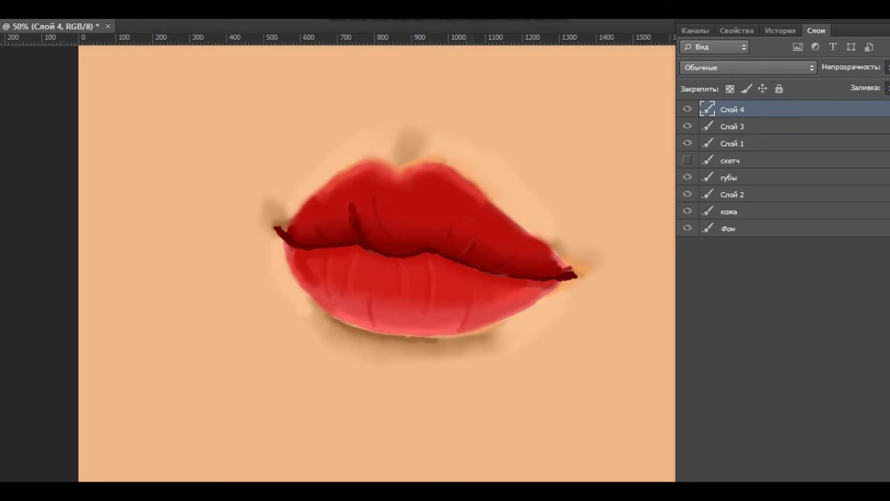
pyautogui.hotkey('ctrl', '-')
pyautogui.hotkey('ctrl', '+')
# Choose a light pink and paint small highlight strokes on the lower lip
pyautogui.click(731, 144)
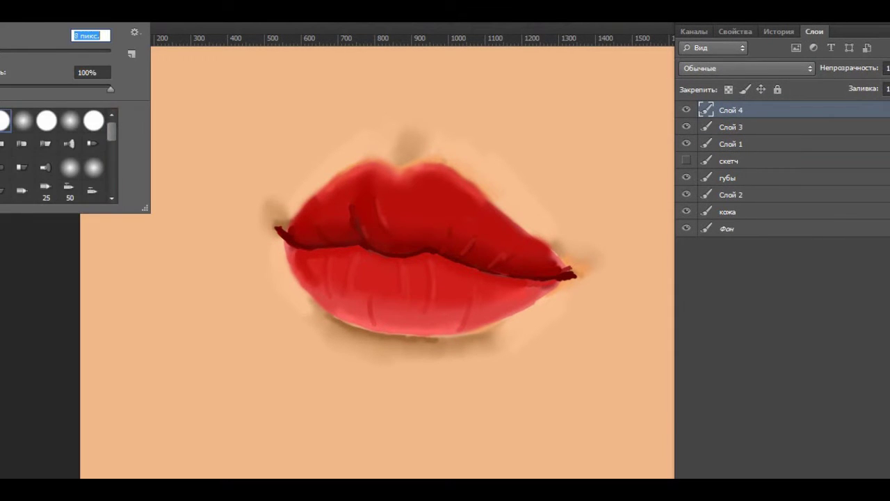
pyautogui.moveTo(413, 260); pyautogui.dragTo(319, 218)
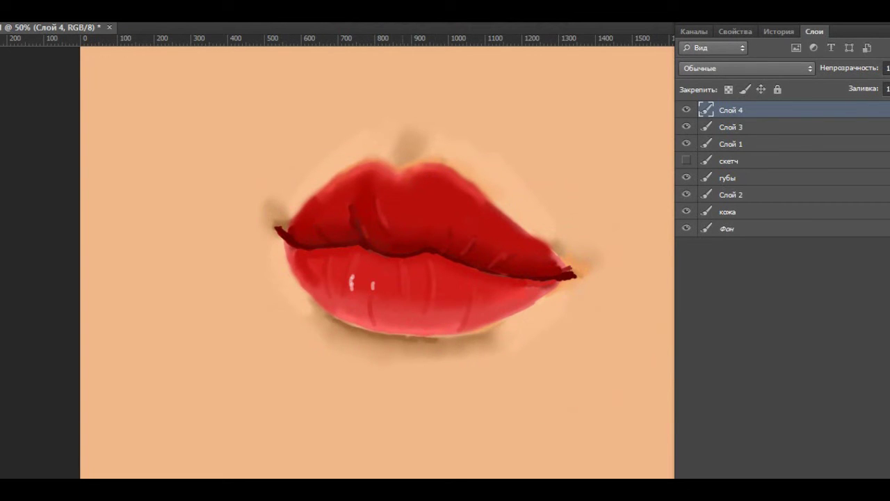
pyautogui.moveTo(438, 289); pyautogui.dragTo(446, 299)
# Add glossy white highlight strokes and dots on the upper lip and along the lip line
pyautogui.click(401, 186)
pyautogui.click(411, 185)
pyautogui.hotkey('ctrl', 'z')
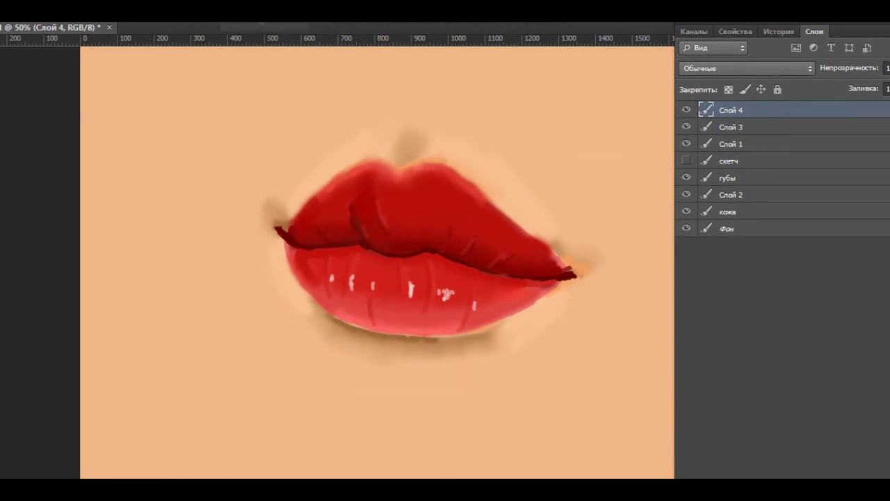
pyautogui.moveTo(439, 169)
pyautogui.mouseDown()
pyautogui.moveTo(425, 175)
pyautogui.moveTo(456, 175)
pyautogui.mouseUp()
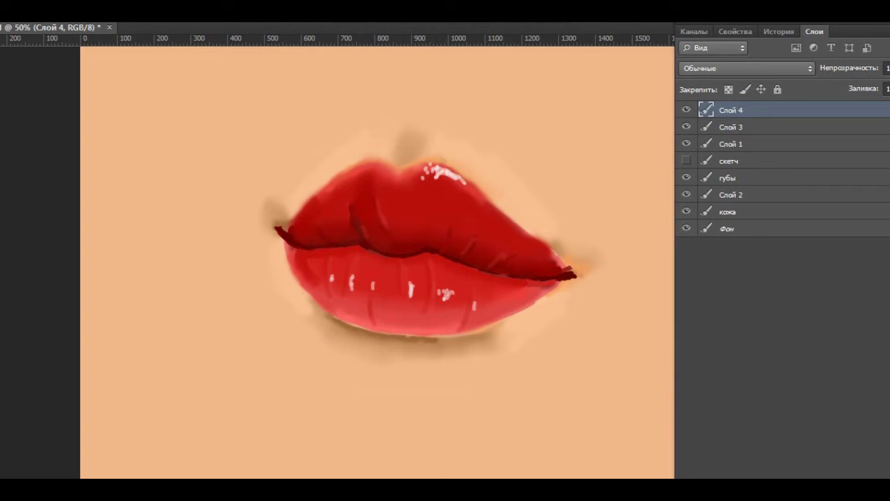
pyautogui.click(438, 178)
pyautogui.click(407, 182)
pyautogui.click(424, 166)
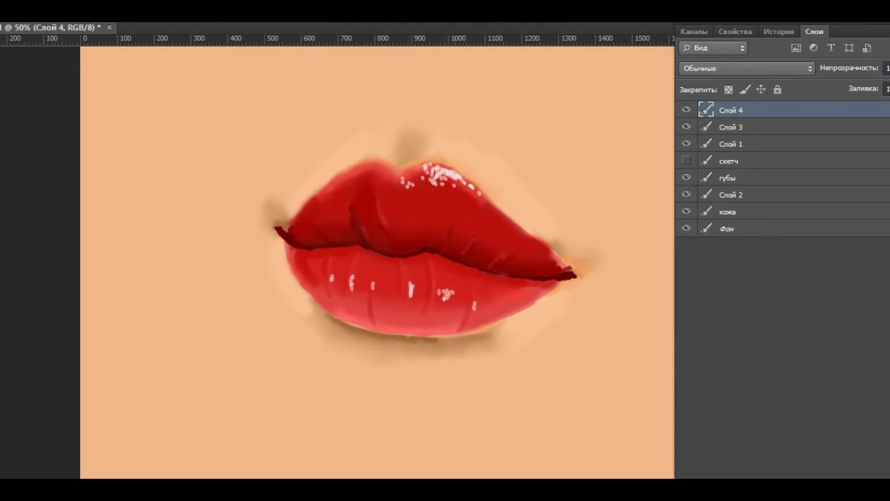
pyautogui.moveTo(381, 247); pyautogui.dragTo(470, 262)
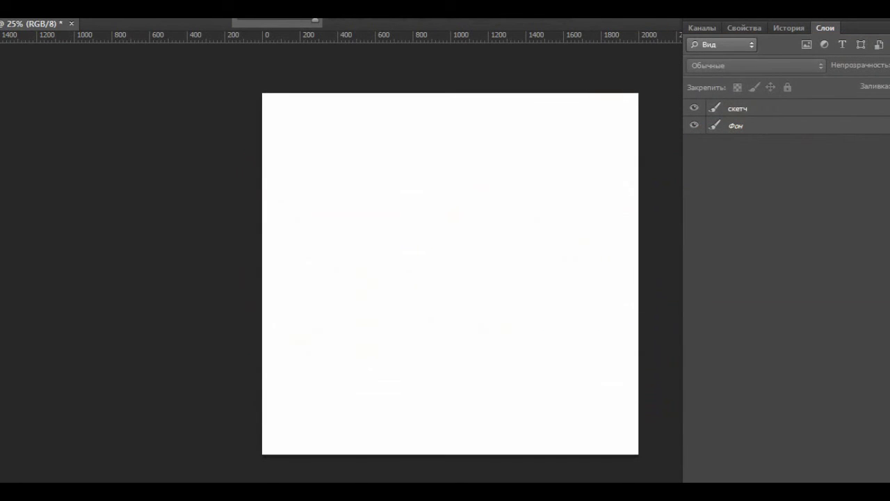
# Sketch the new lips' seam line, curved upper contour and left corner on скетч
pyautogui.moveTo(367, 257); pyautogui.dragTo(534, 256)
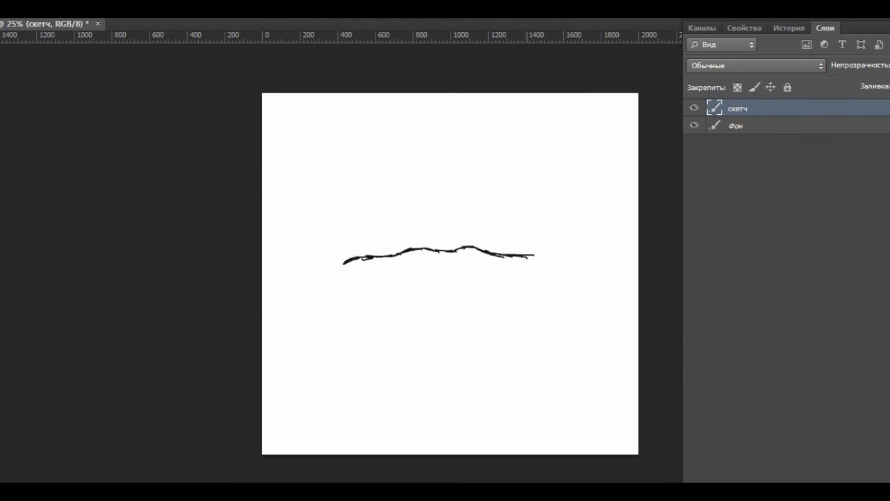
pyautogui.moveTo(428, 209)
pyautogui.mouseDown()
pyautogui.moveTo(467, 206)
pyautogui.moveTo(546, 253)
pyautogui.moveTo(390, 227)
pyautogui.moveTo(356, 253)
pyautogui.mouseUp()
pyautogui.moveTo(401, 220)
pyautogui.mouseDown()
pyautogui.moveTo(442, 205)
pyautogui.moveTo(430, 208)
pyautogui.moveTo(456, 210)
pyautogui.moveTo(349, 256)
pyautogui.moveTo(412, 299)
pyautogui.moveTo(495, 295)
pyautogui.moveTo(533, 253)
pyautogui.mouseUp()
pyautogui.moveTo(345, 263); pyautogui.dragTo(387, 257)
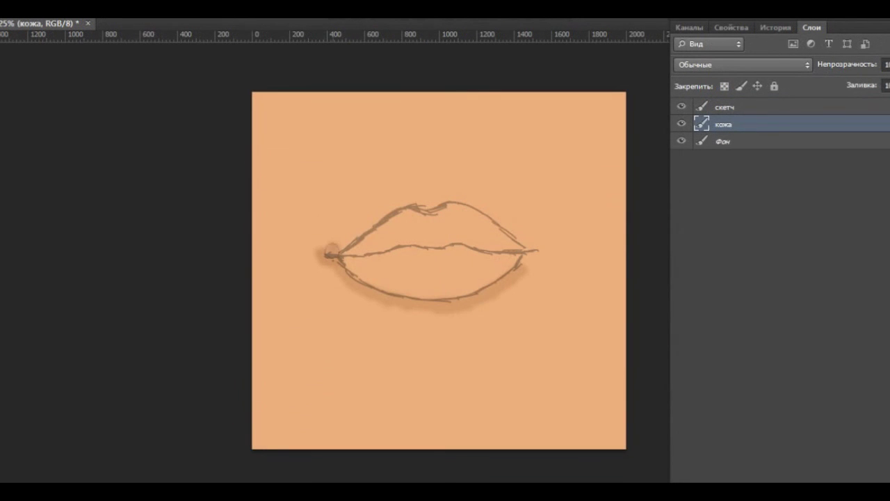
# Brush soft brown shadows at both lip corners and above the upper lip centre
pyautogui.moveTo(341, 242); pyautogui.dragTo(328, 238)
pyautogui.moveTo(520, 263); pyautogui.dragTo(538, 242)
pyautogui.moveTo(438, 204); pyautogui.dragTo(428, 178)
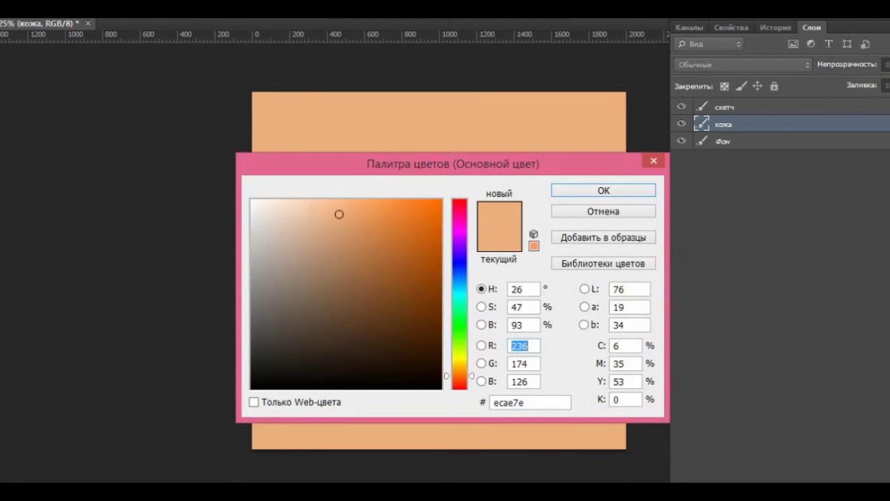
pyautogui.press('Return')
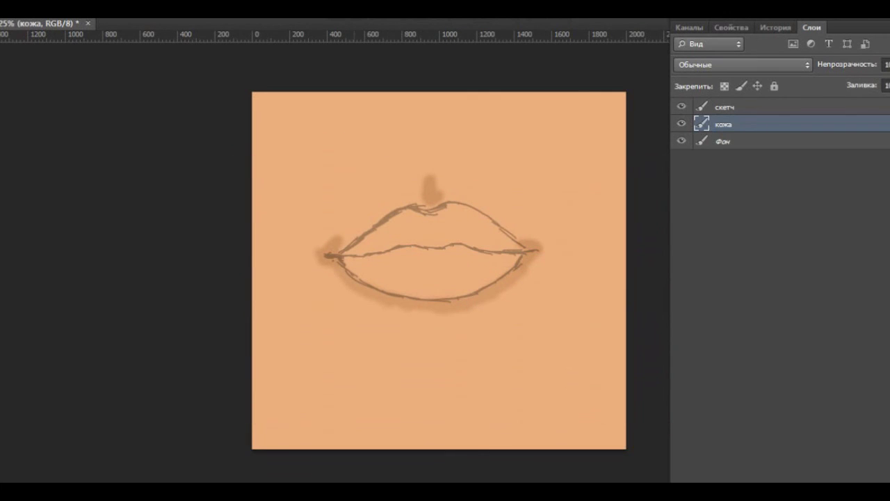
# Paint light peach highlights on the skin above the upper lip
pyautogui.moveTo(407, 183); pyautogui.dragTo(358, 231)
pyautogui.moveTo(521, 233); pyautogui.dragTo(459, 182)
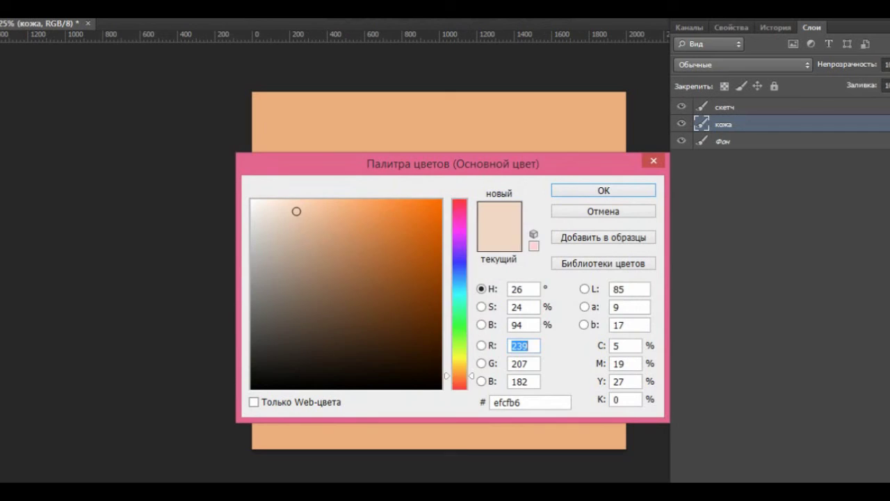
pyautogui.press('Return')
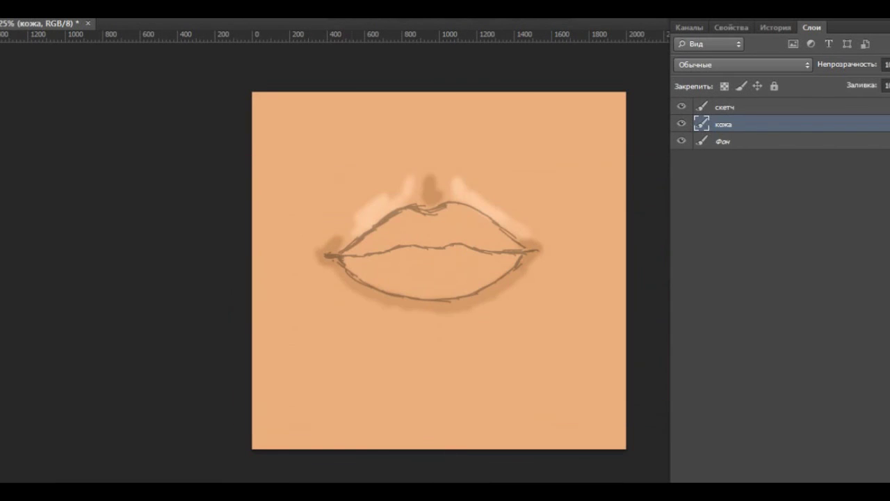